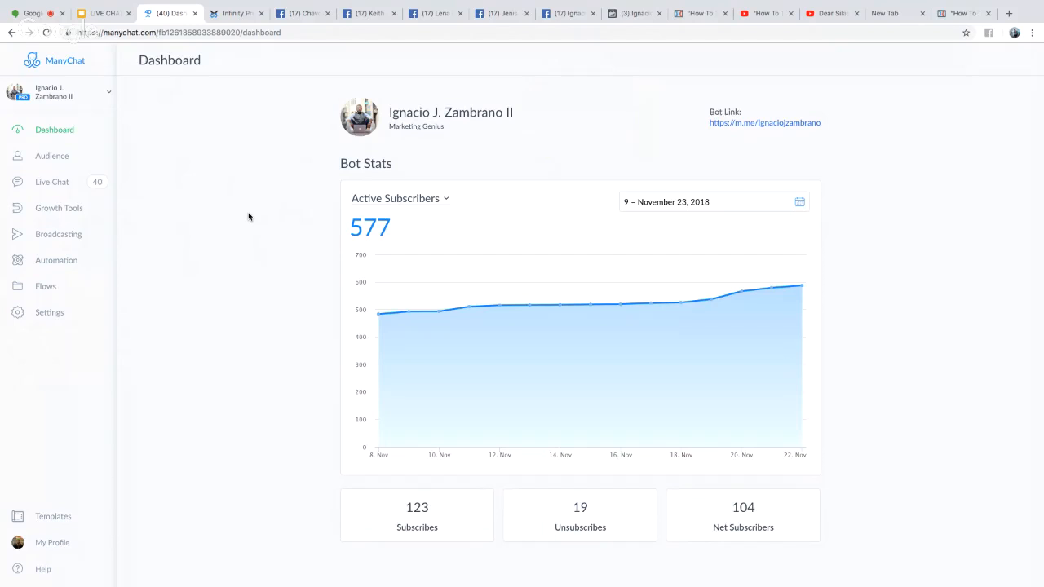
# Step: Create a new flow named LIVE WEBBY DEMO
pyautogui.click(46, 292)
pyautogui.click(988, 60)
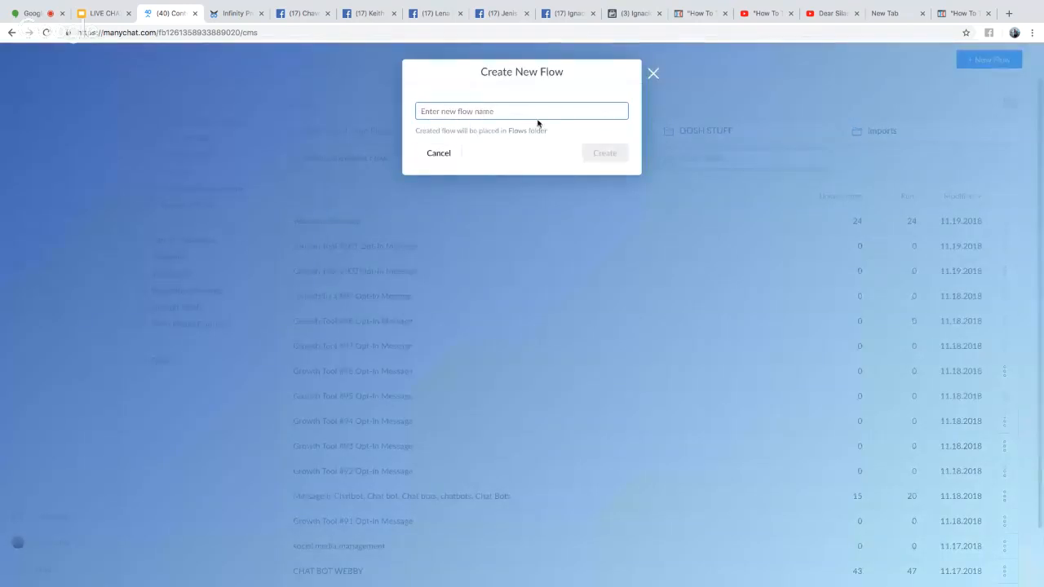
pyautogui.write('Li')
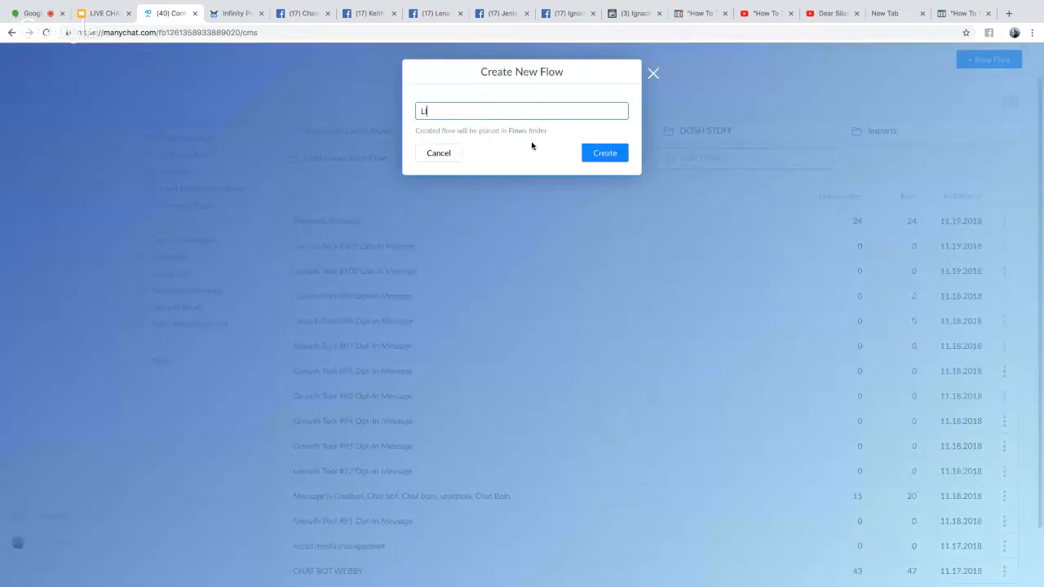
pyautogui.write('IVE WEBBY DEMO')
pyautogui.click(604, 155)
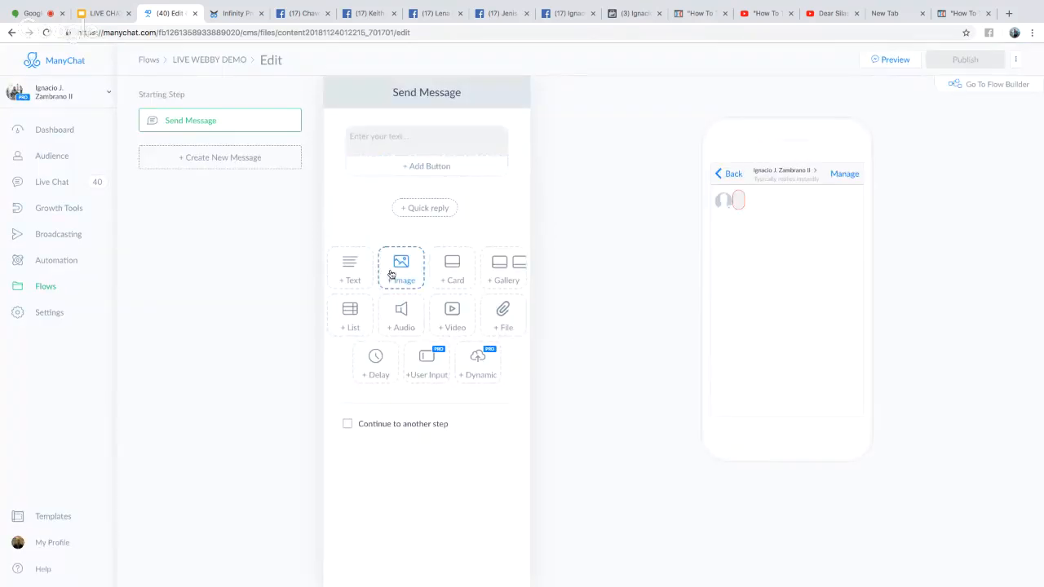
# Step: Write the message greeting "HEY How are you?" with the First Name variable inserted after HEY
pyautogui.click(399, 139)
pyautogui.write('HEY')
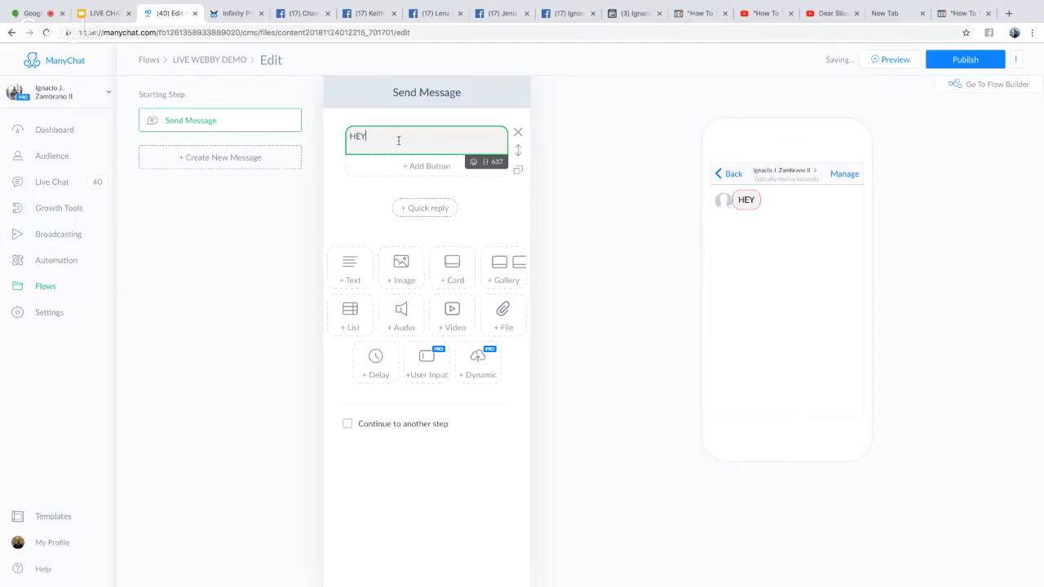
pyautogui.click(484, 163)
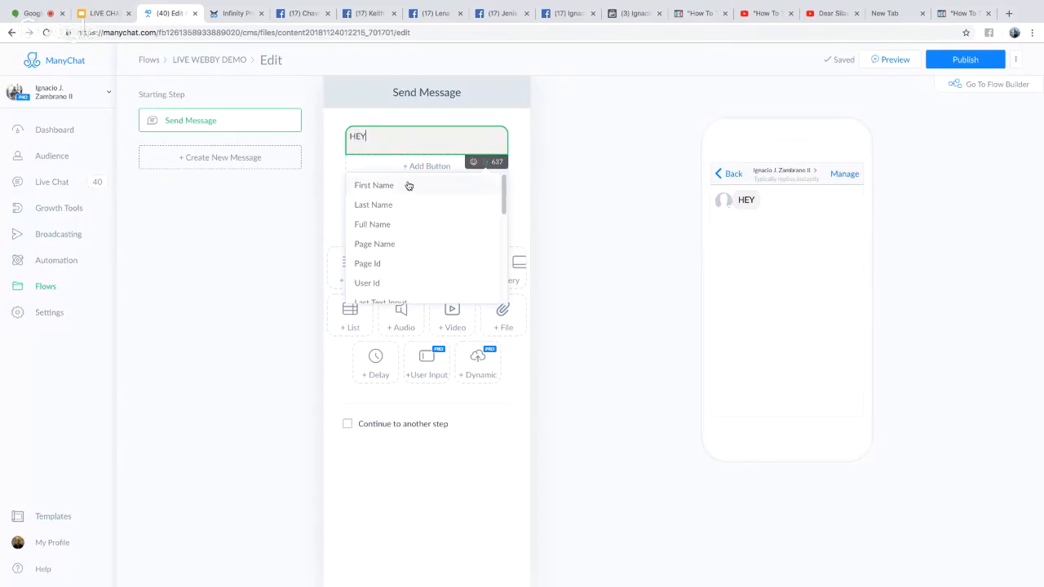
pyautogui.click(408, 185)
pyautogui.click(434, 144)
pyautogui.click(433, 143)
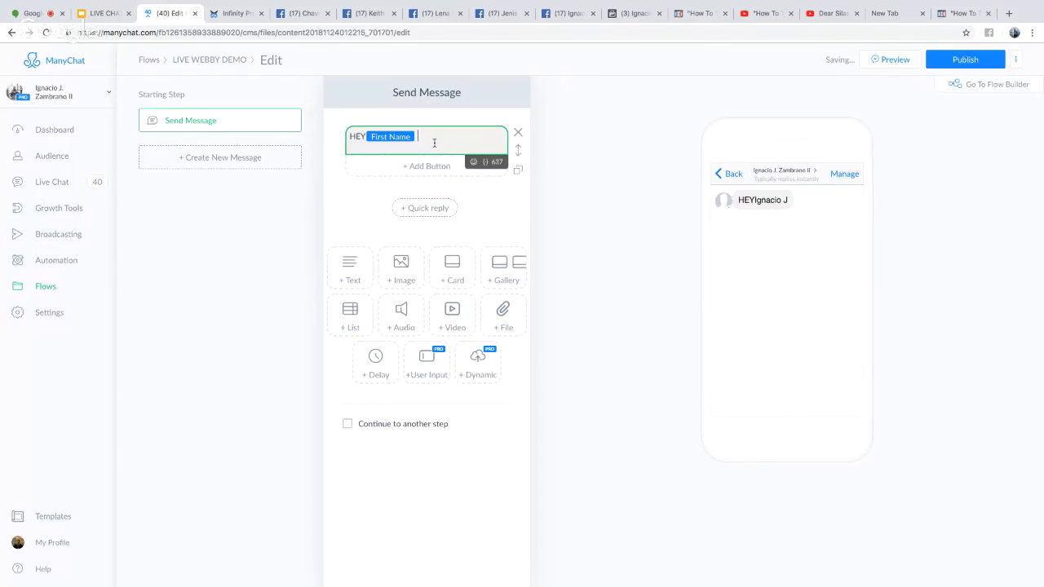
pyautogui.write('HOW A')
pyautogui.press('BackSpace')
pyautogui.press('BackSpace')
pyautogui.press('BackSpace')
pyautogui.press('BackSpace')
pyautogui.write('ow are you?')
# Step: Add a separate paragraph to the message reading "Thanks for clicking on our post link about our new sale."
pyautogui.press('Return')
pyautogui.press('Return')
pyautogui.write('Wou')
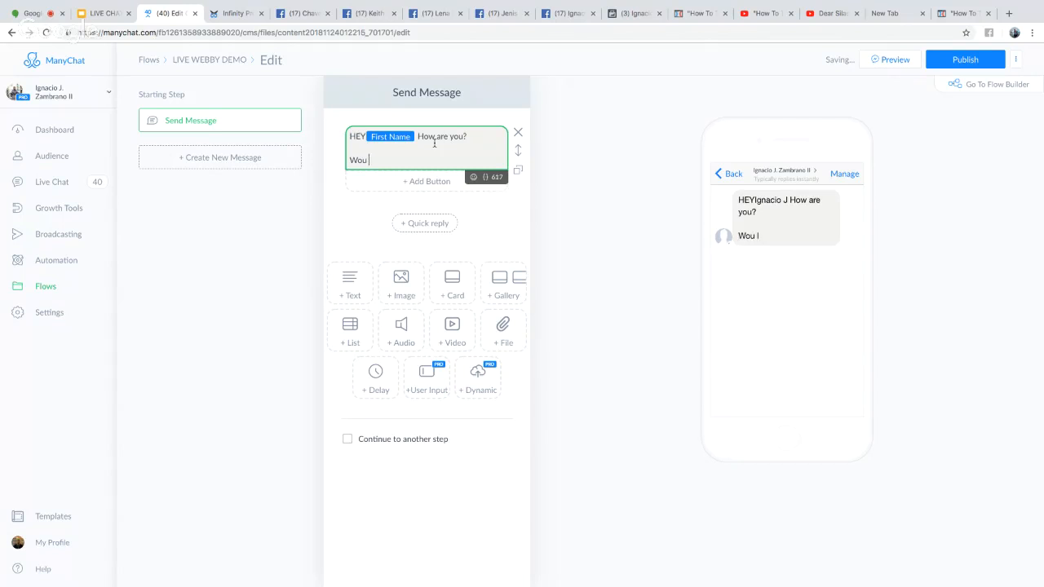
pyautogui.press('BackSpace')
pyautogui.press('BackSpace')
pyautogui.press('BackSpace')
pyautogui.press('BackSpace')
pyautogui.write('Thankls f')
pyautogui.press('BackSpace')
pyautogui.press('BackSpace')
pyautogui.press('BackSpace')
pyautogui.press('BackSpace')
pyautogui.press('BackSpace')
pyautogui.write('s for clicking on m')
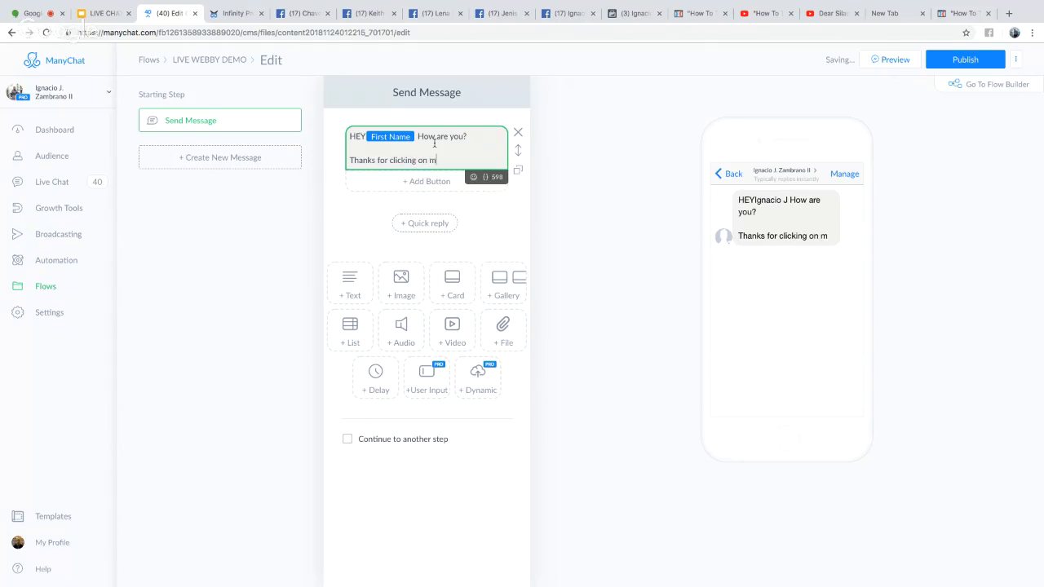
pyautogui.press('BackSpace')
pyautogui.write('our post link about')
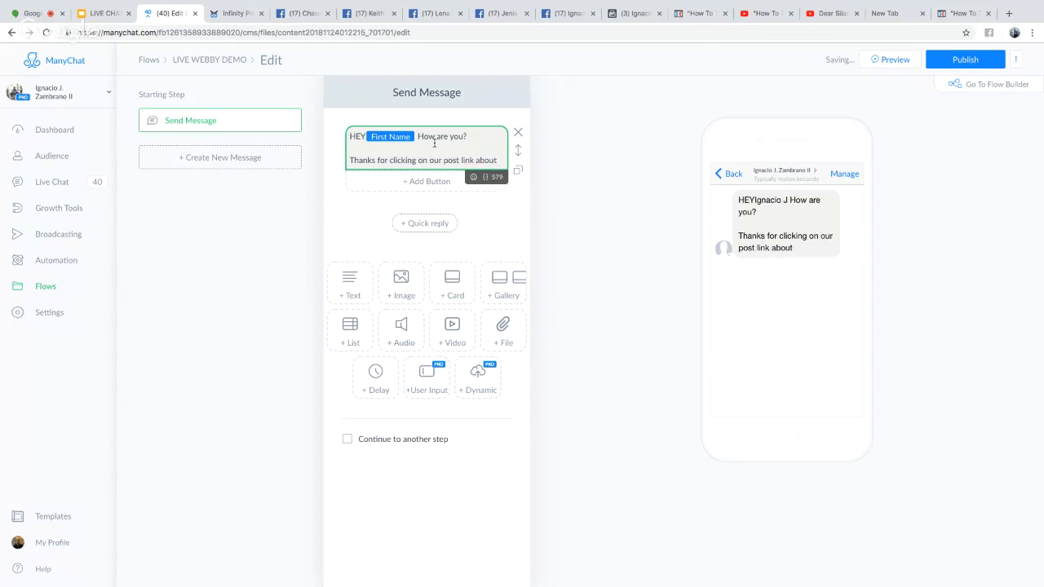
pyautogui.write(' our new sale.')
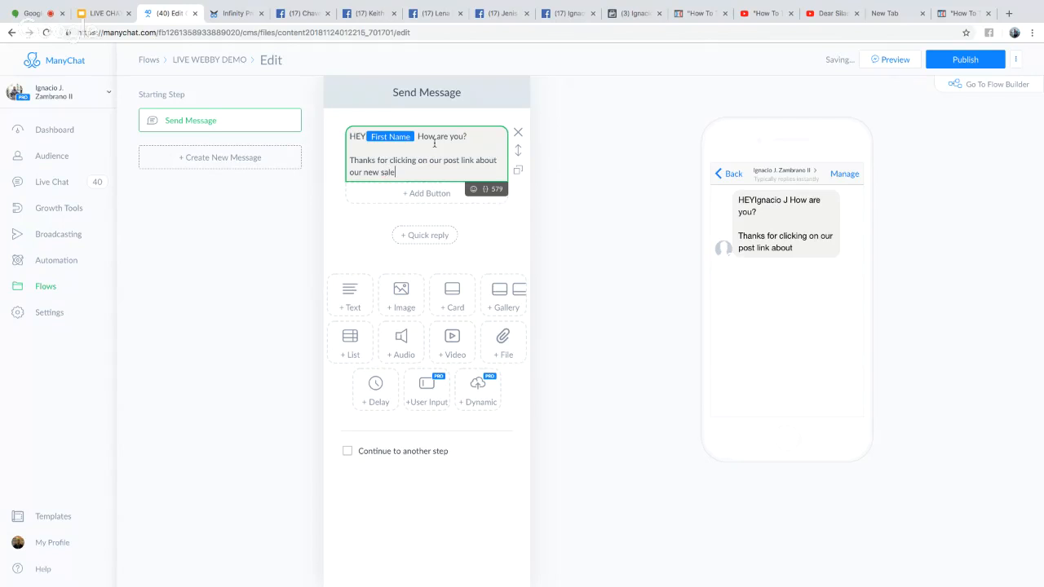
# Step: Add a closing paragraph to the message reading: Click "Promo" below to Get details
pyautogui.press('Return')
pyautogui.press('Return')
pyautogui.write('Cli')
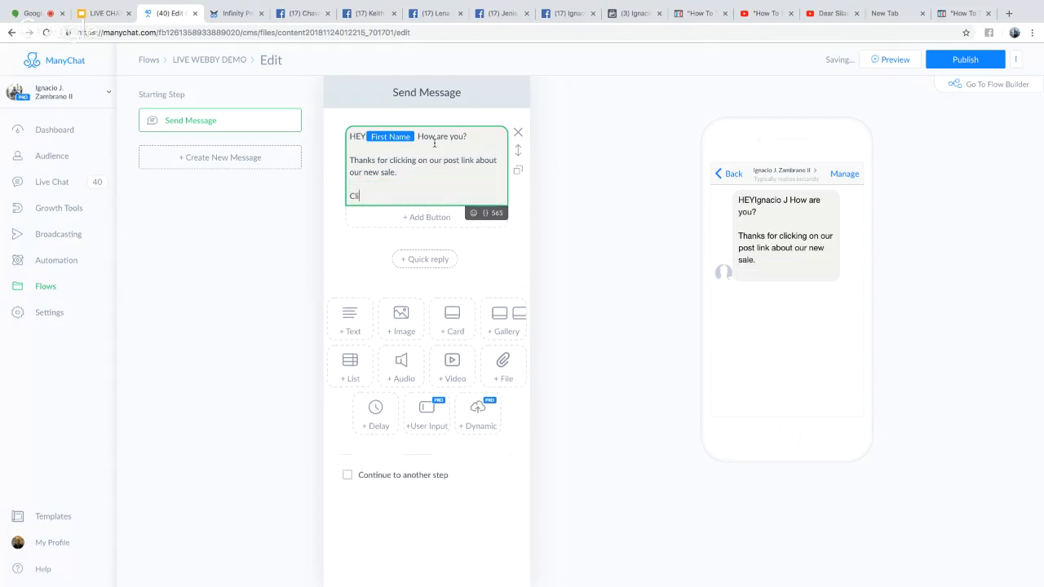
pyautogui.write('ck "')
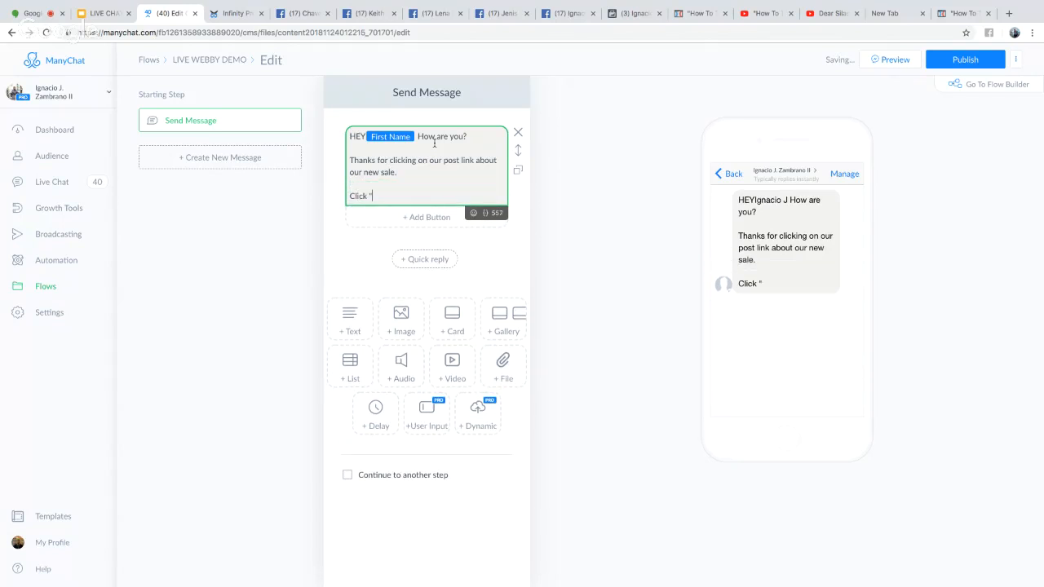
pyautogui.write('Promo" below to Get ')
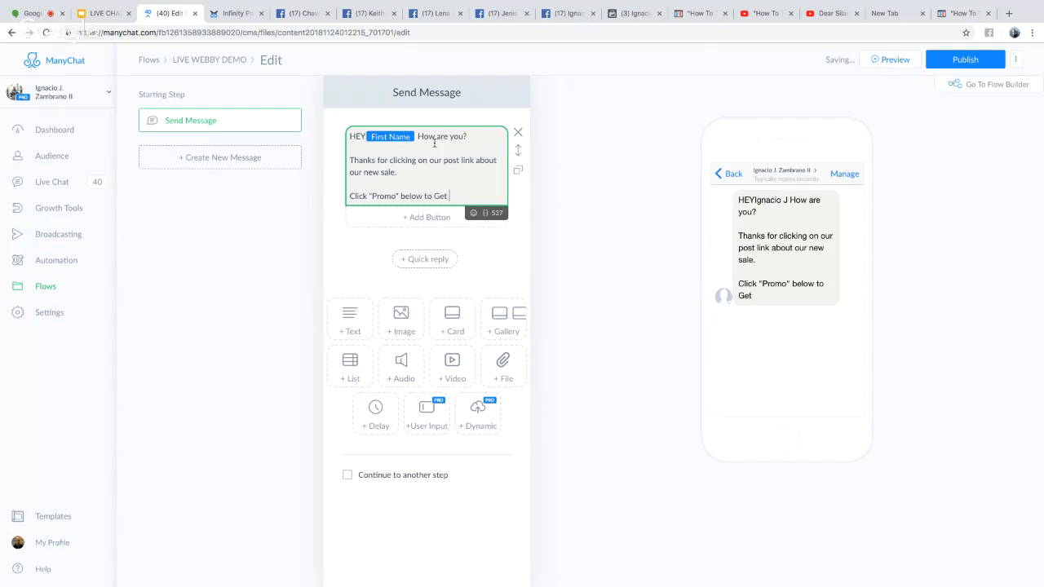
pyautogui.write('deal')
pyautogui.write('ails')
# Step: Add a button titled Promo to the message that opens the website google.com
pyautogui.click(420, 217)
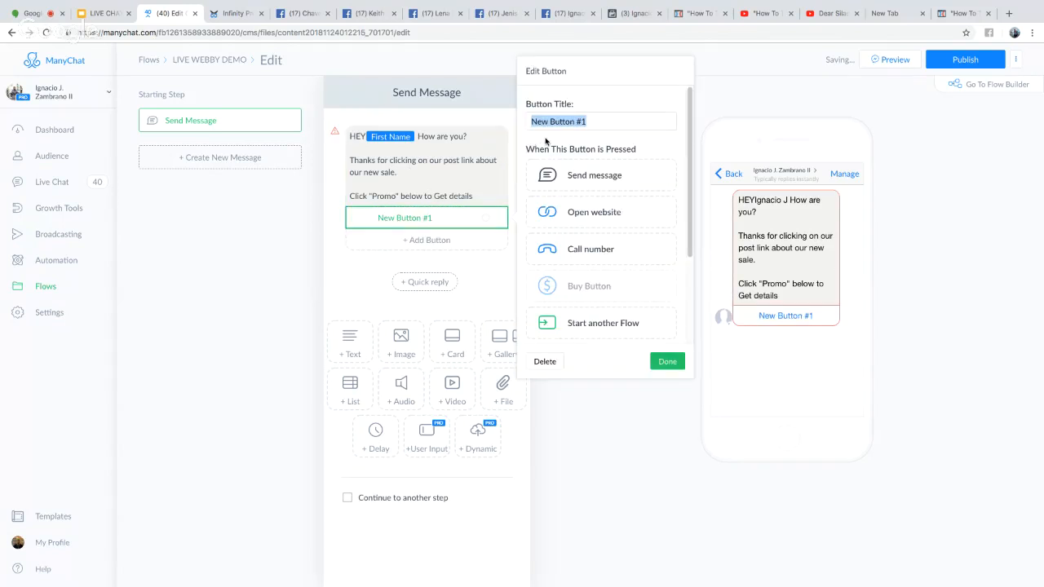
pyautogui.write('Ptro')
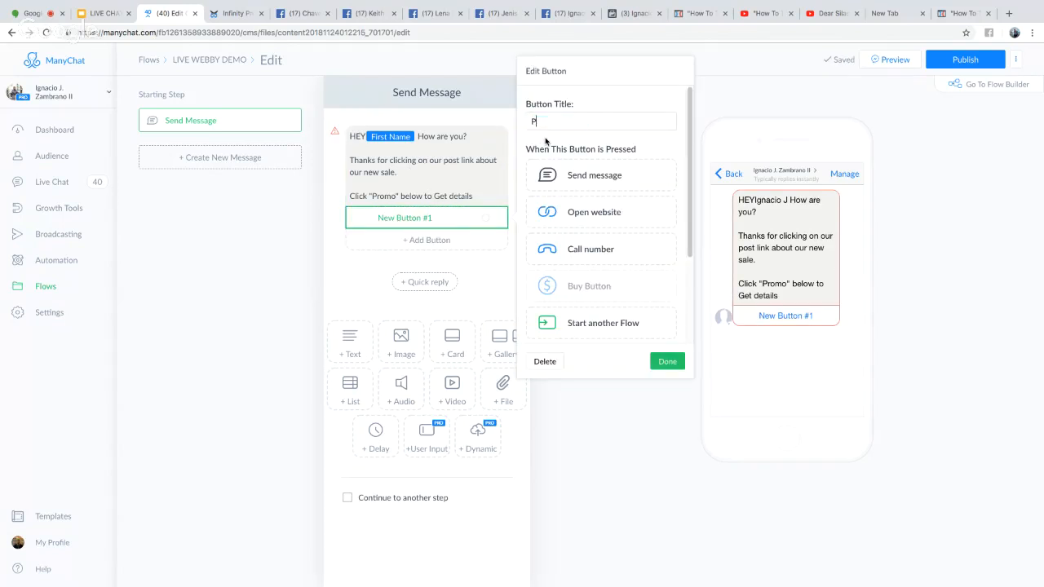
pyautogui.press('BackSpace')
pyautogui.press('BackSpace')
pyautogui.press('BackSpace')
pyautogui.write('romo')
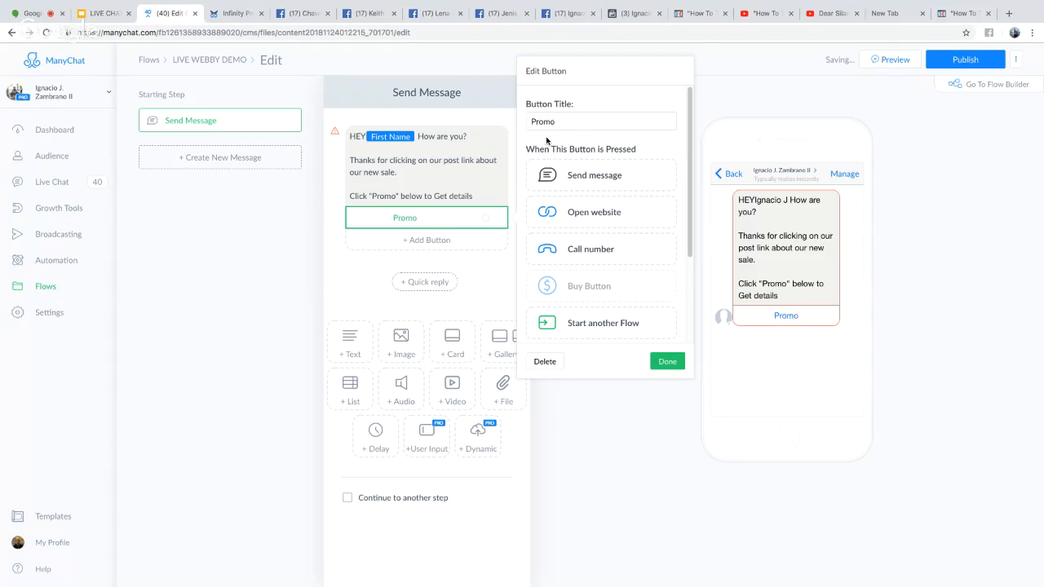
pyautogui.click(570, 214)
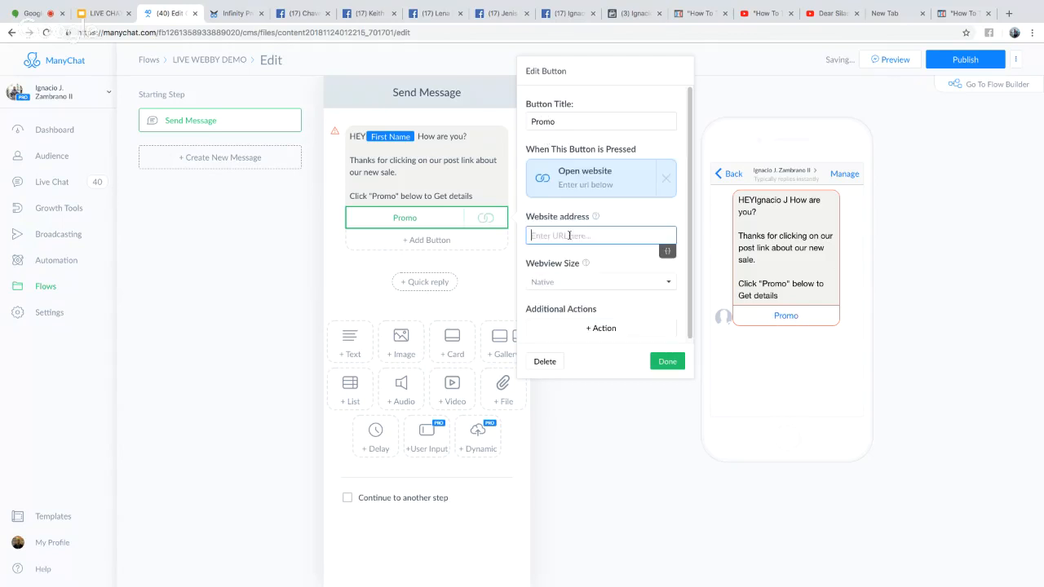
pyautogui.write('google.com')
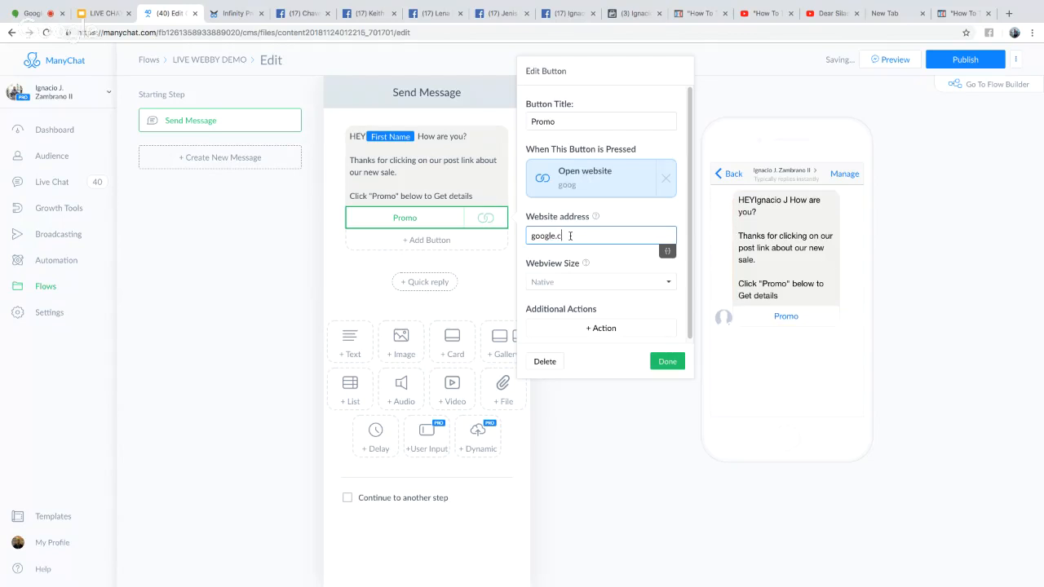
# Step: Add an action to the Promo button that applies a new tag clicked_to_google, and publish the flow
pyautogui.click(601, 327)
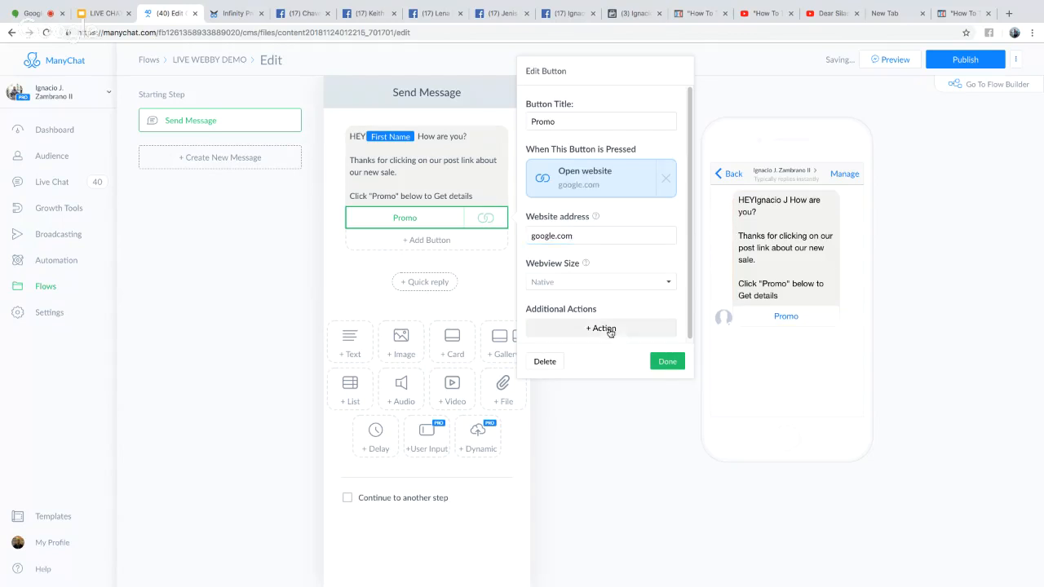
pyautogui.click(548, 349)
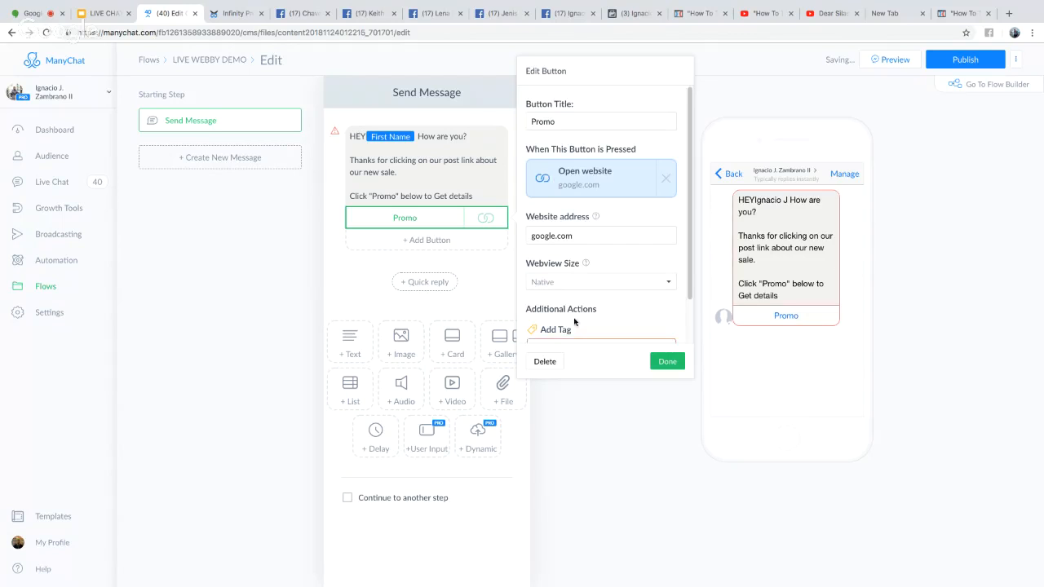
pyautogui.write('c')
pyautogui.write('lic')
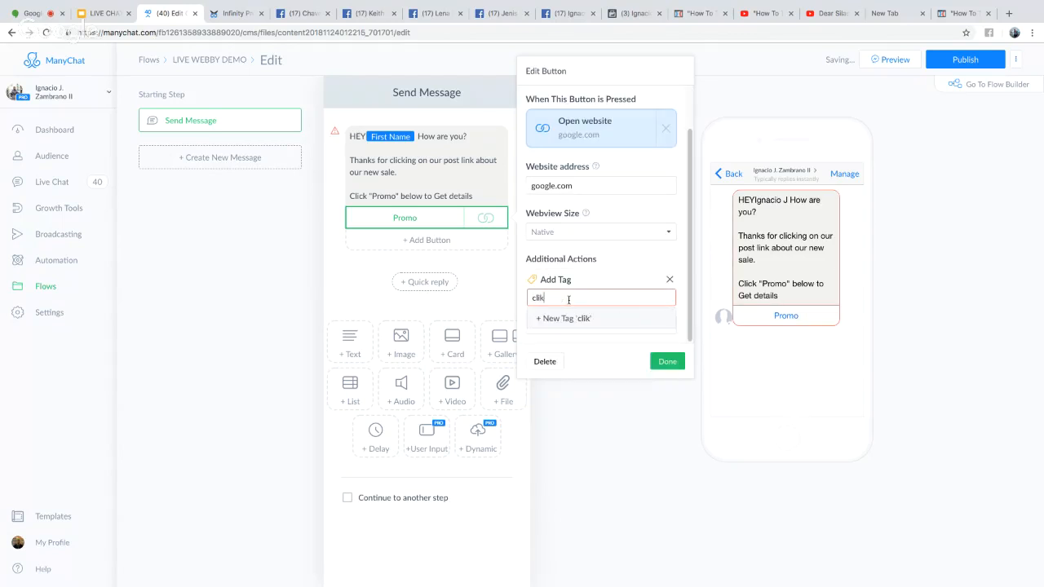
pyautogui.write('ked')
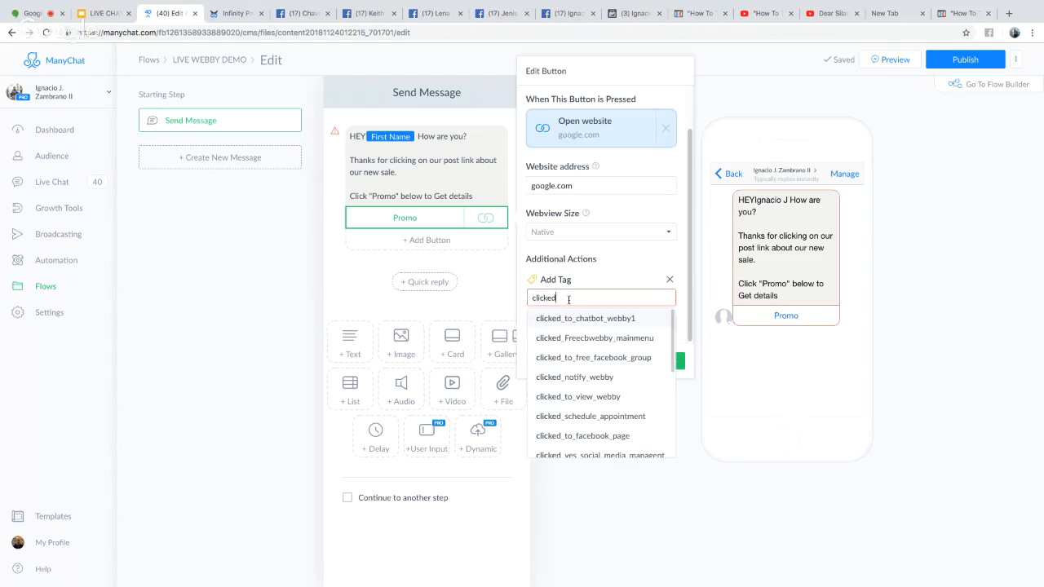
pyautogui.write('_to_google')
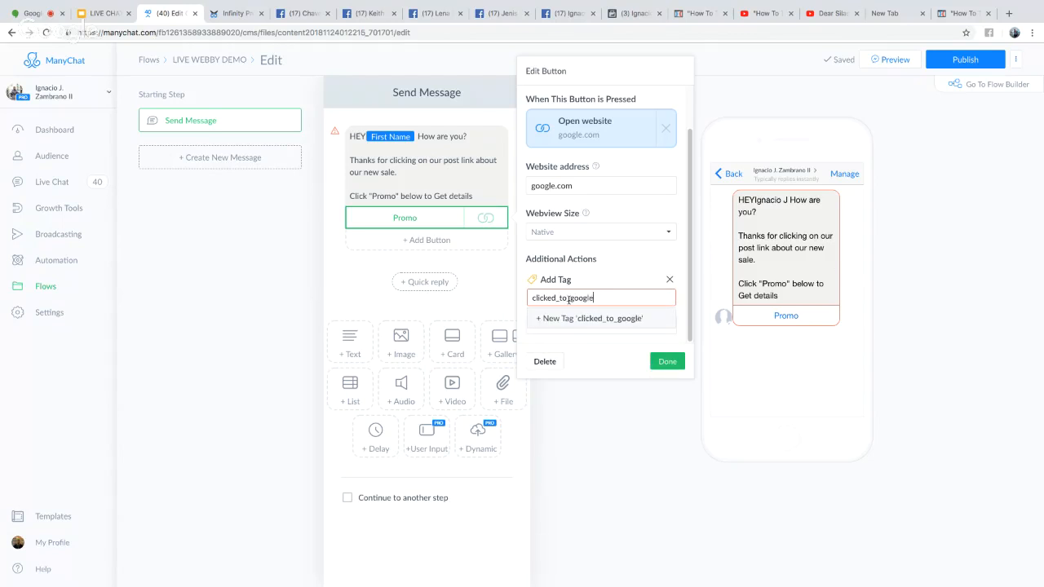
pyautogui.click(661, 319)
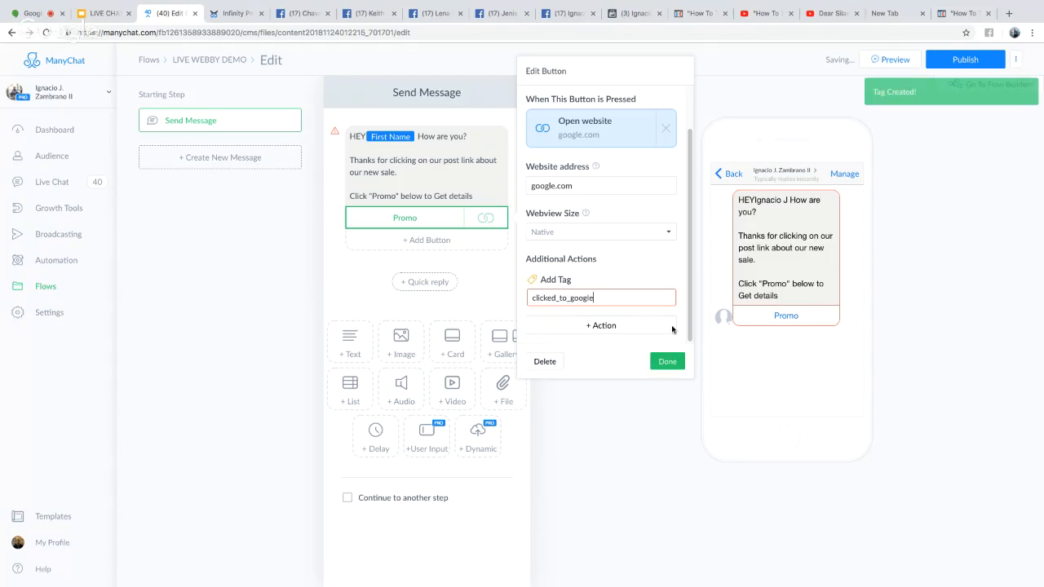
pyautogui.click(981, 65)
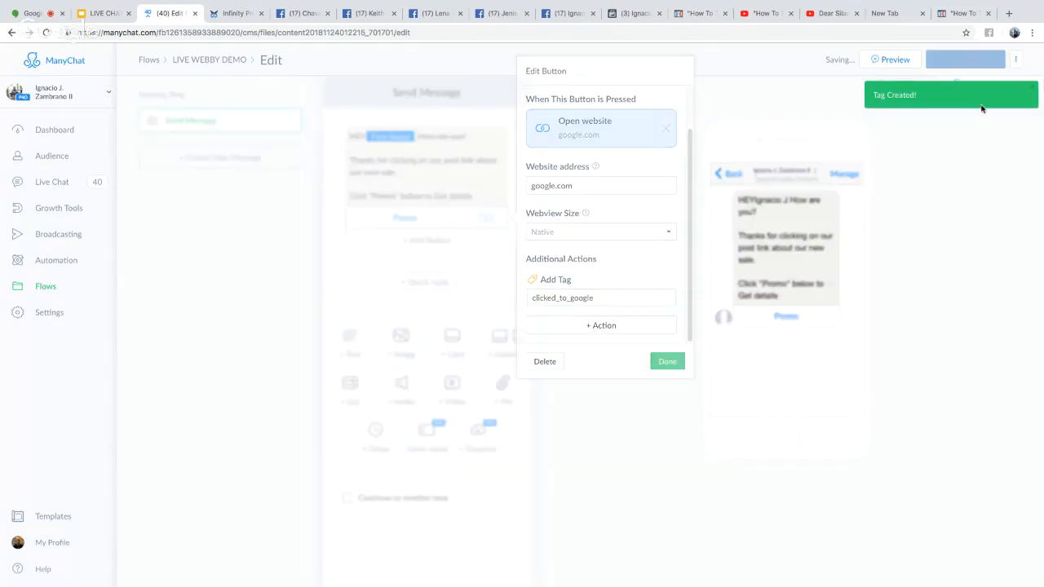
# Step: Create a Messenger Ref URL growth tool, name it LIVE WEBBY GT DEMO and save it
pyautogui.click(36, 213)
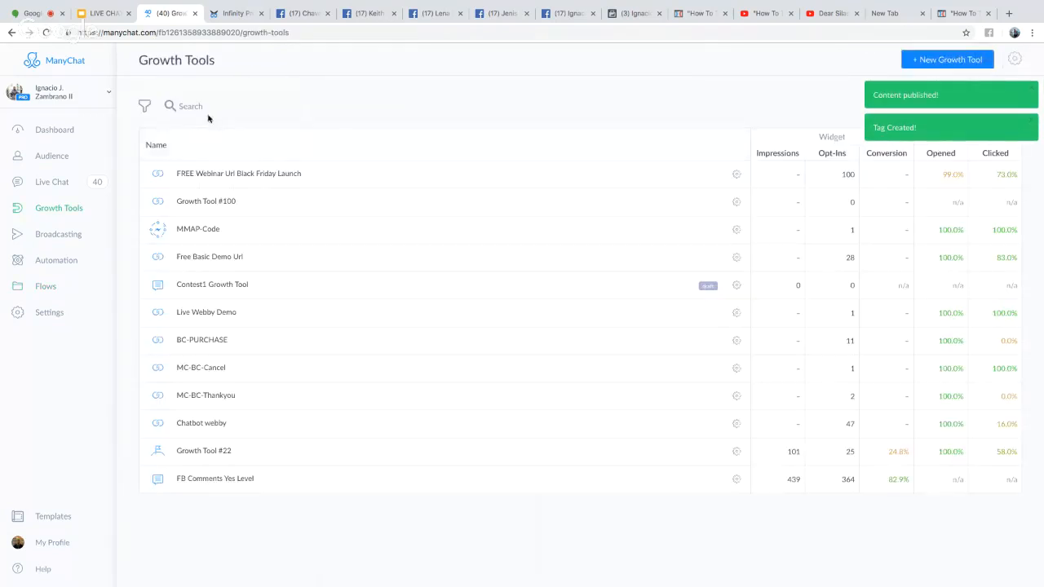
pyautogui.click(970, 65)
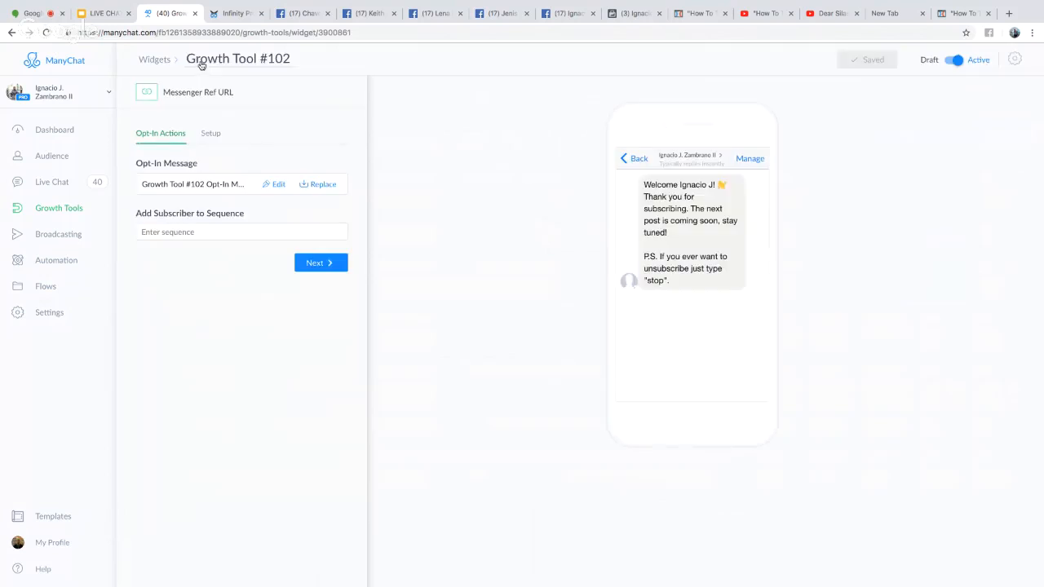
pyautogui.click(203, 60)
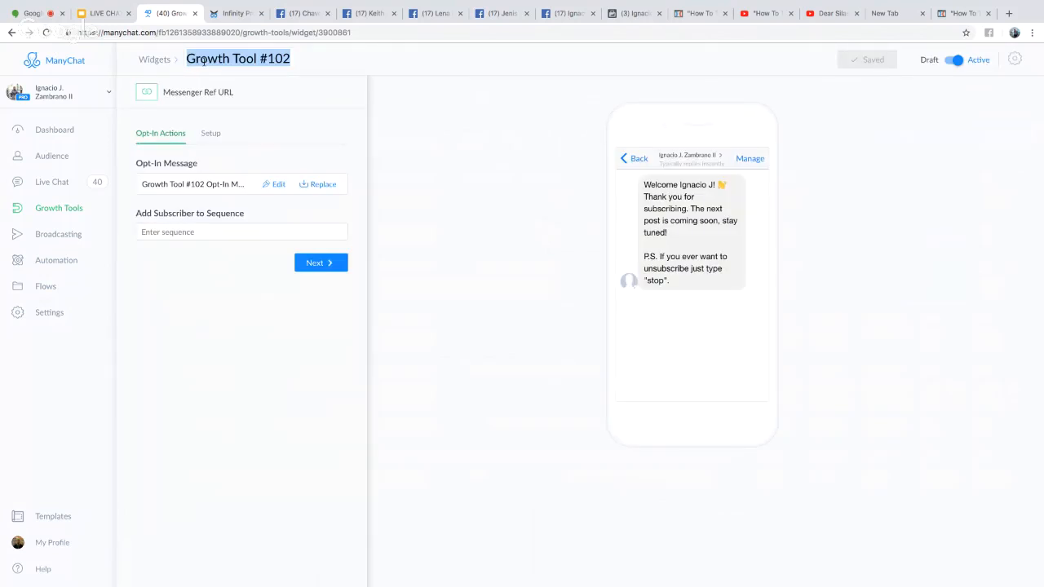
pyautogui.write('LIVE WEB')
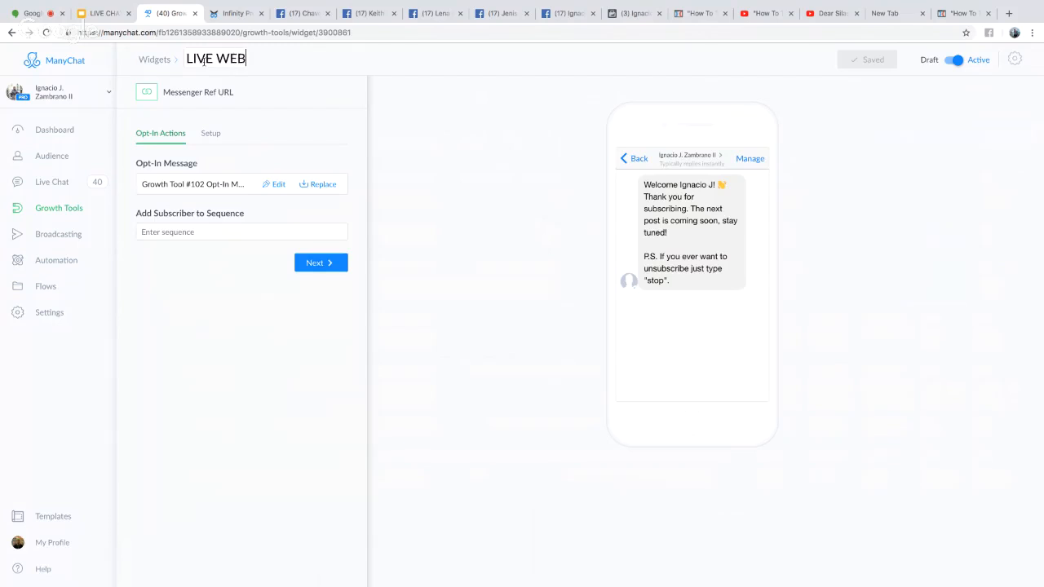
pyautogui.write('BY GT DEOM')
pyautogui.press('BackSpace')
pyautogui.press('BackSpace')
pyautogui.write('MO')
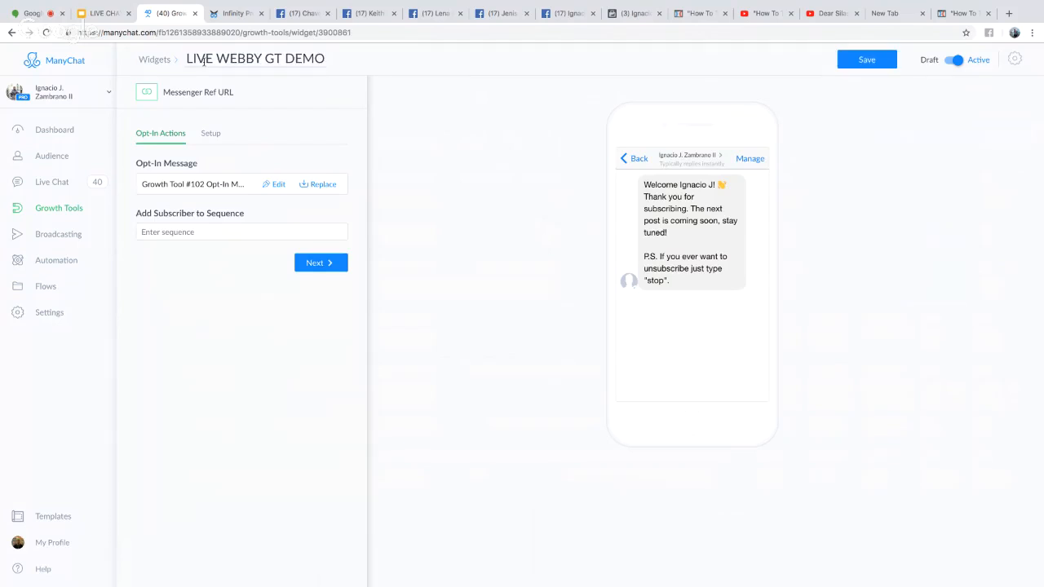
pyautogui.click(893, 59)
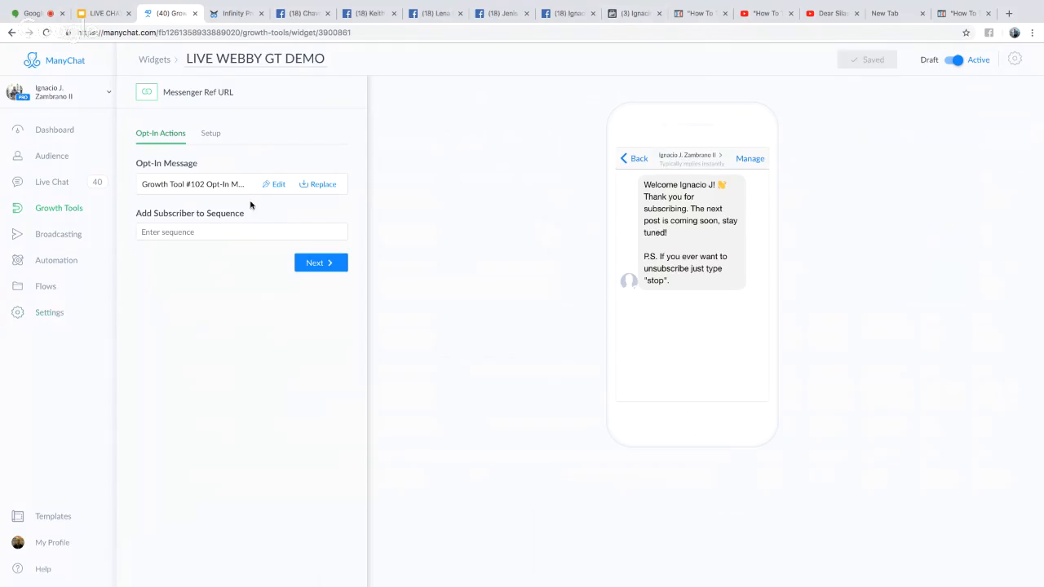
# Step: Replace the growth tool's opt-in message with the LIVE WEBBY DEMO flow and open its Messenger Ref URL setup
pyautogui.click(323, 185)
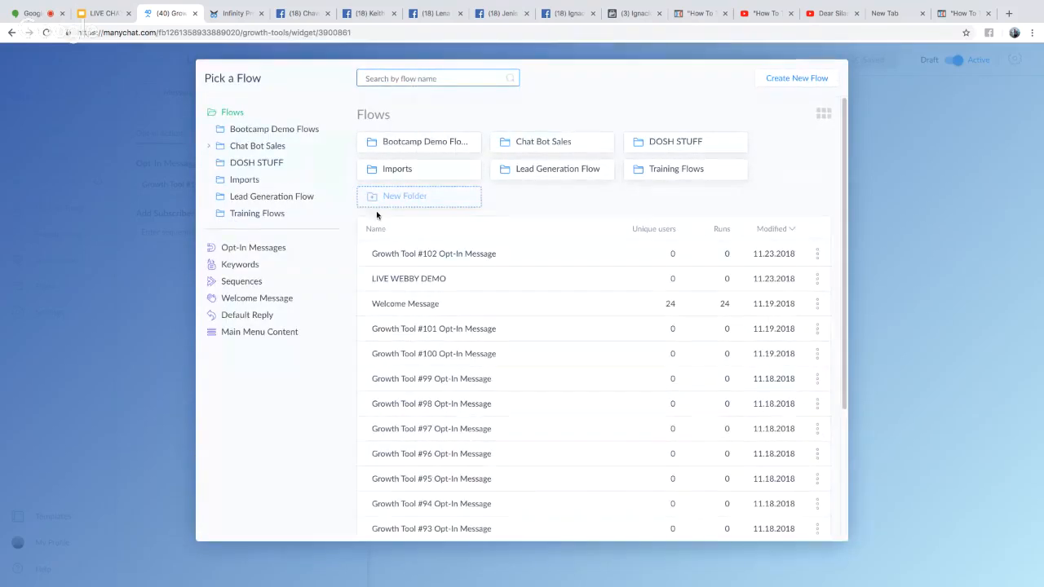
pyautogui.click(403, 278)
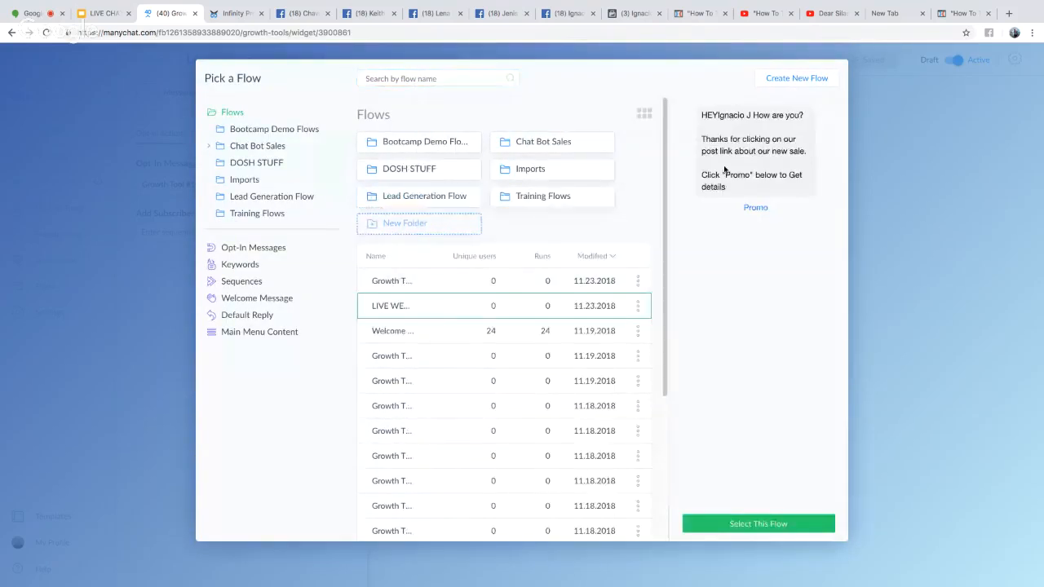
pyautogui.click(775, 522)
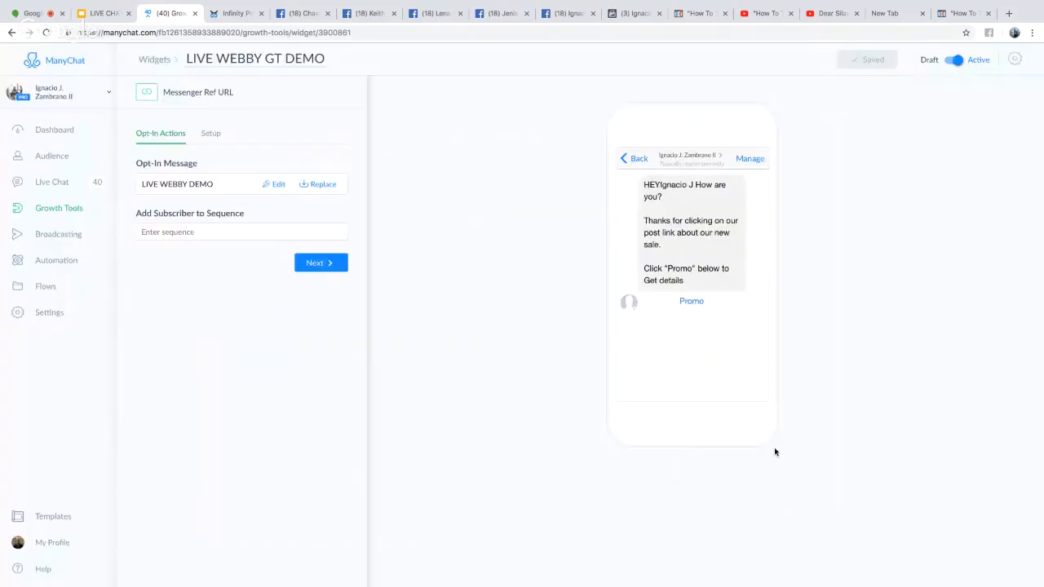
pyautogui.click(211, 138)
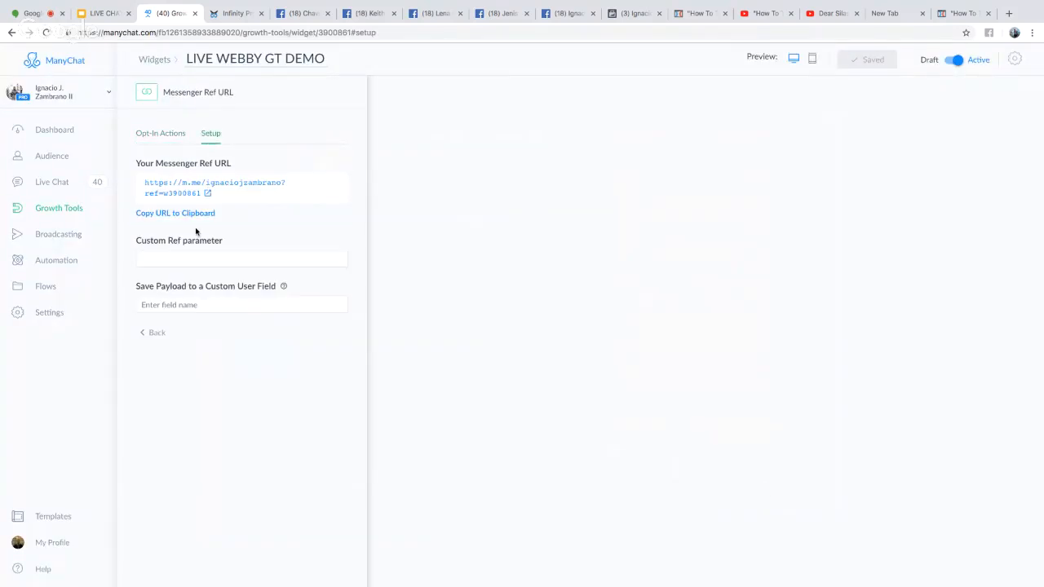
# Step: Set the growth tool's custom ref parameter to TEST and save the widget
pyautogui.click(183, 257)
pyautogui.write('TE')
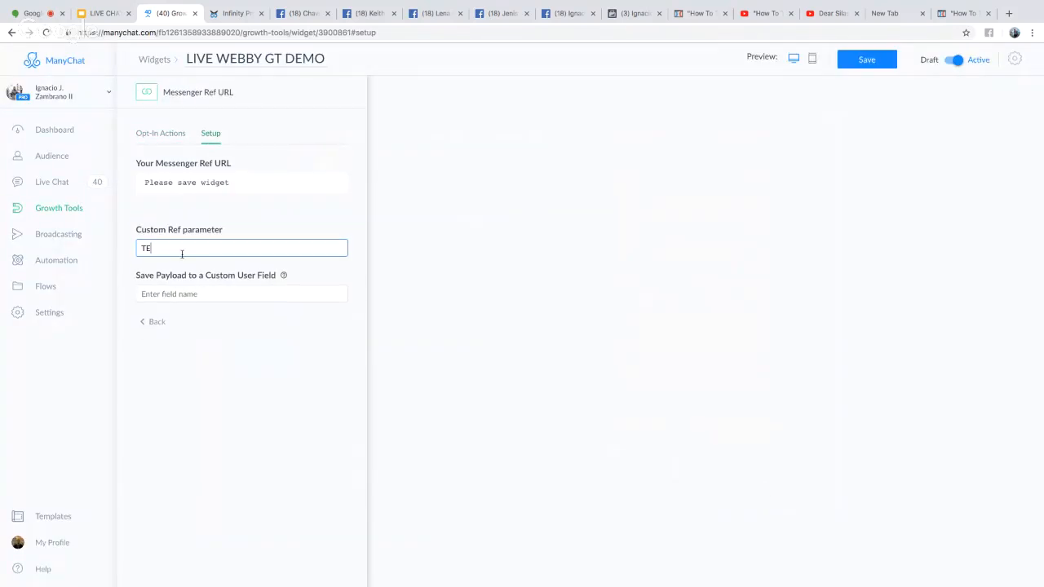
pyautogui.write('ST')
pyautogui.click(848, 66)
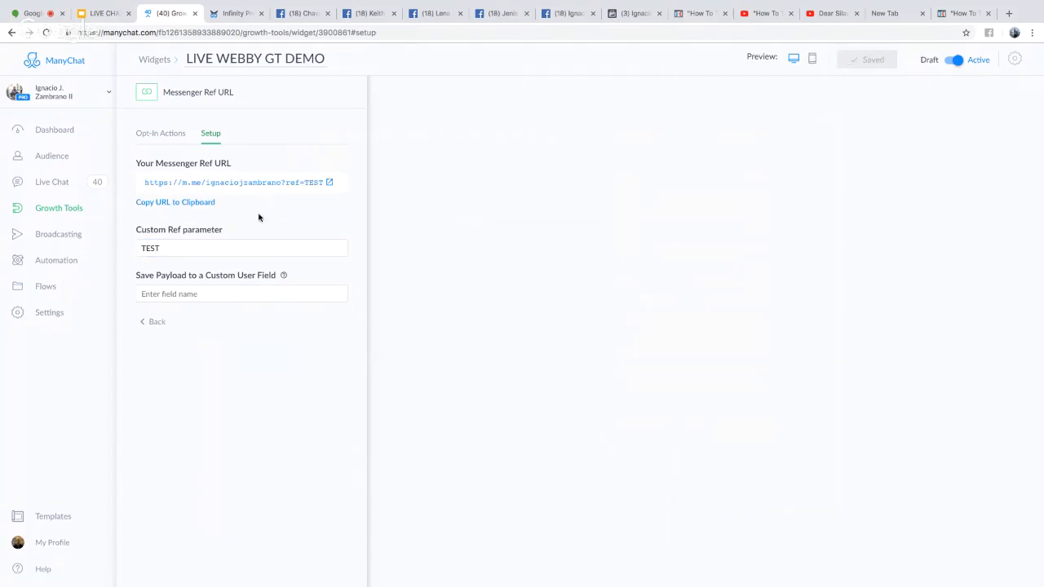
# Step: Open the growth tool's Messenger Ref URL in a new tab and test the Promo button in the received chat message
pyautogui.tripleClick(220, 186)
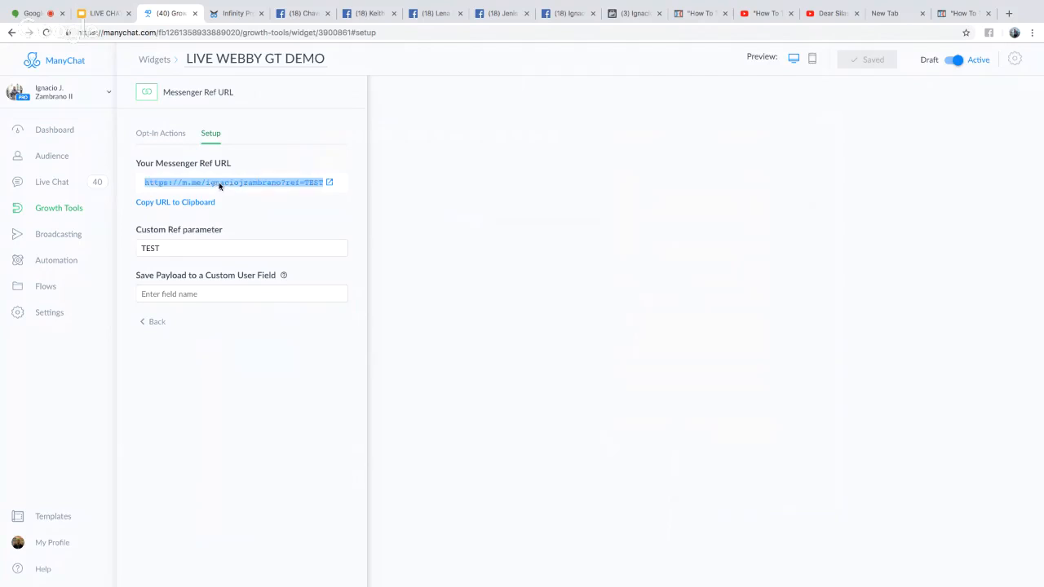
pyautogui.moveTo(223, 187); pyautogui.dragTo(217, 16)
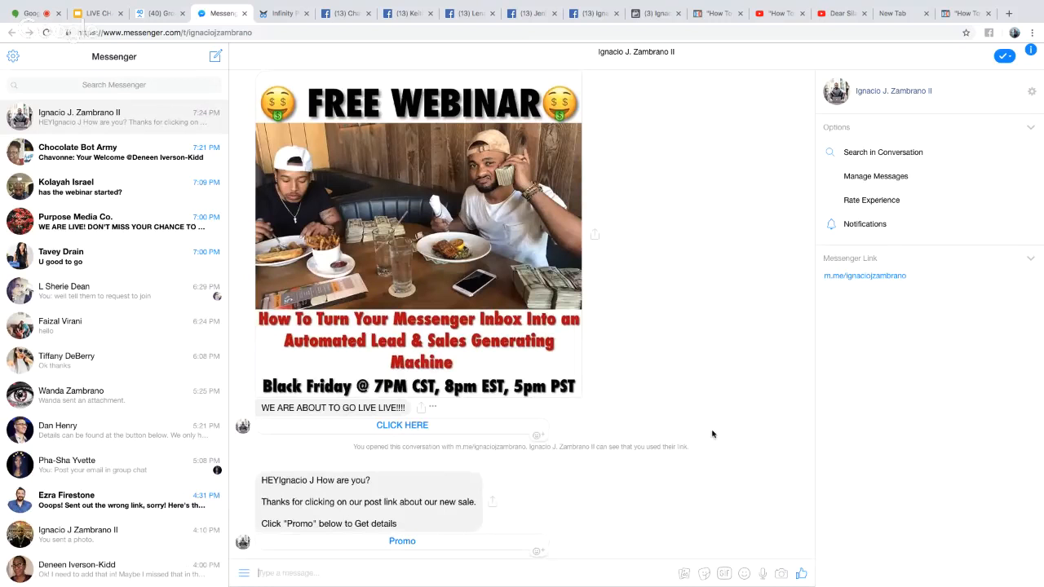
pyautogui.click(413, 549)
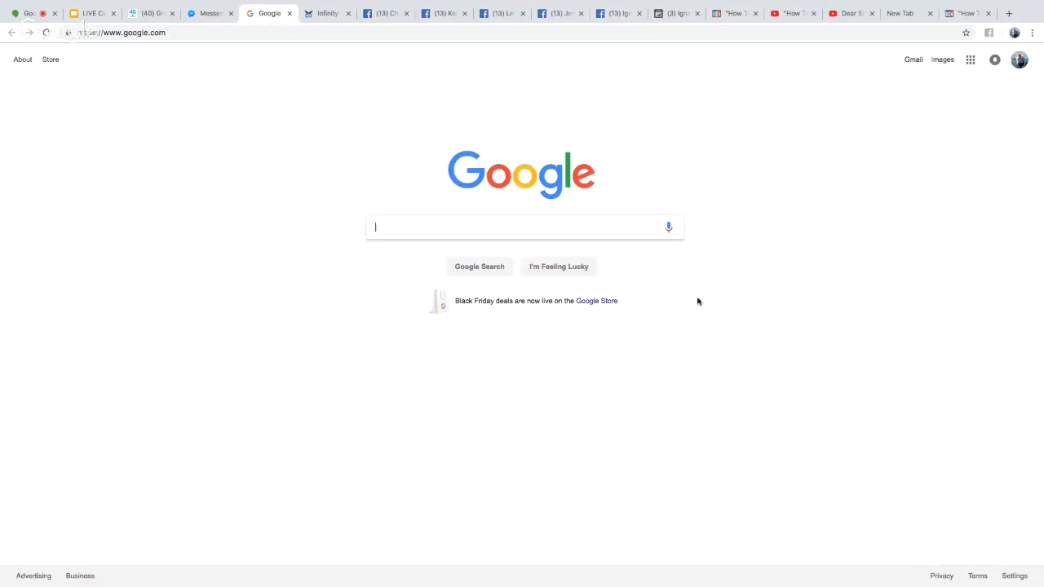
# Step: Return to ManyChat and examine the active subscribers figure on the bot's dashboard
pyautogui.click(105, 14)
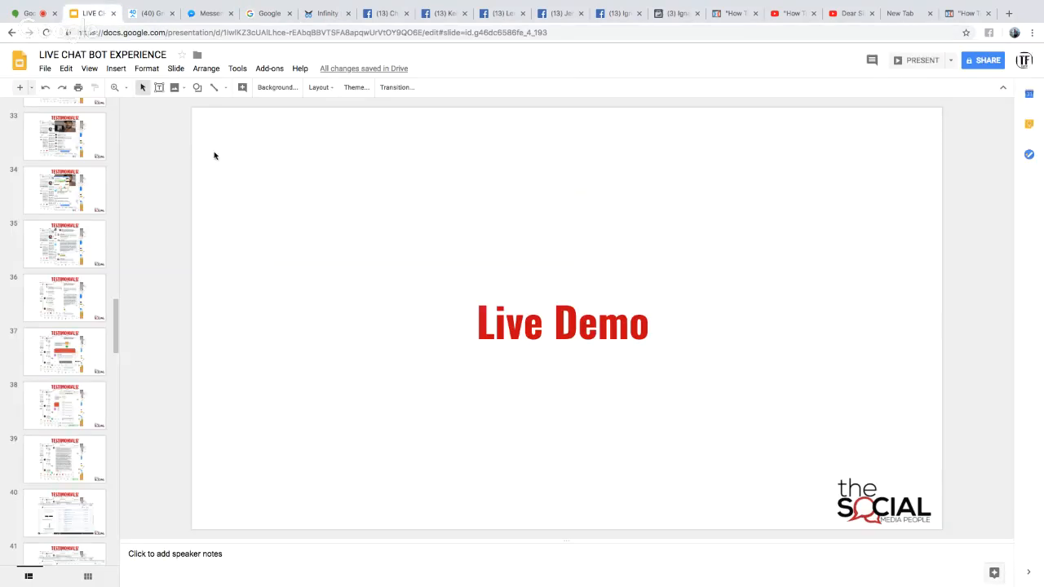
pyautogui.click(150, 13)
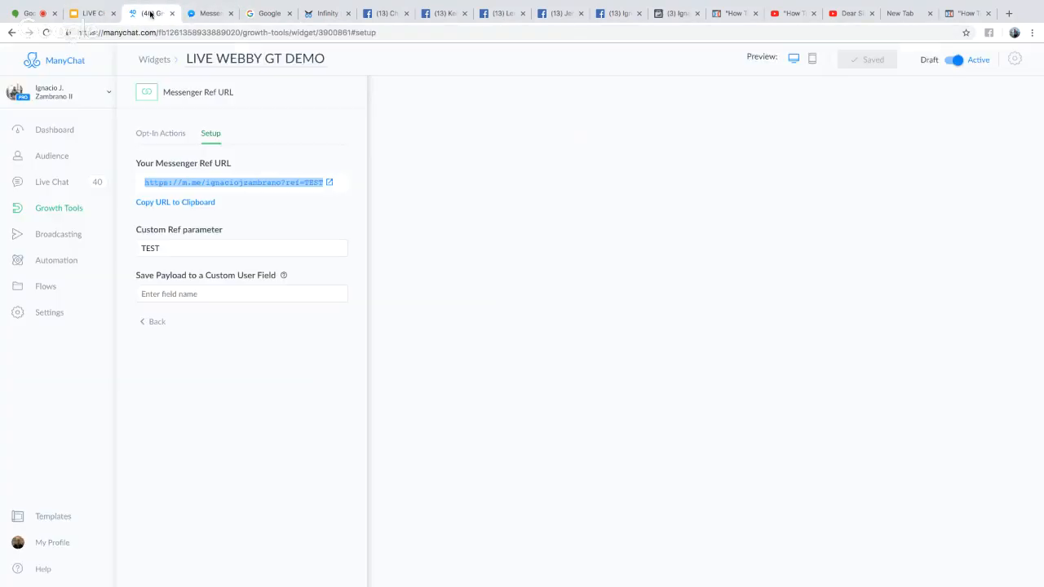
pyautogui.click(65, 131)
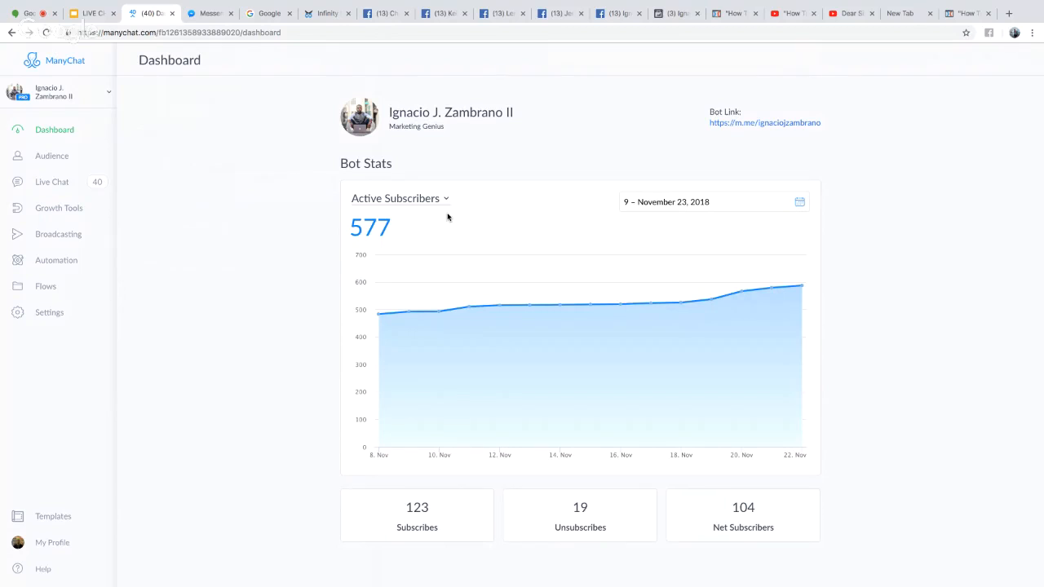
pyautogui.moveTo(349, 219); pyautogui.dragTo(450, 230)
pyautogui.click(314, 222)
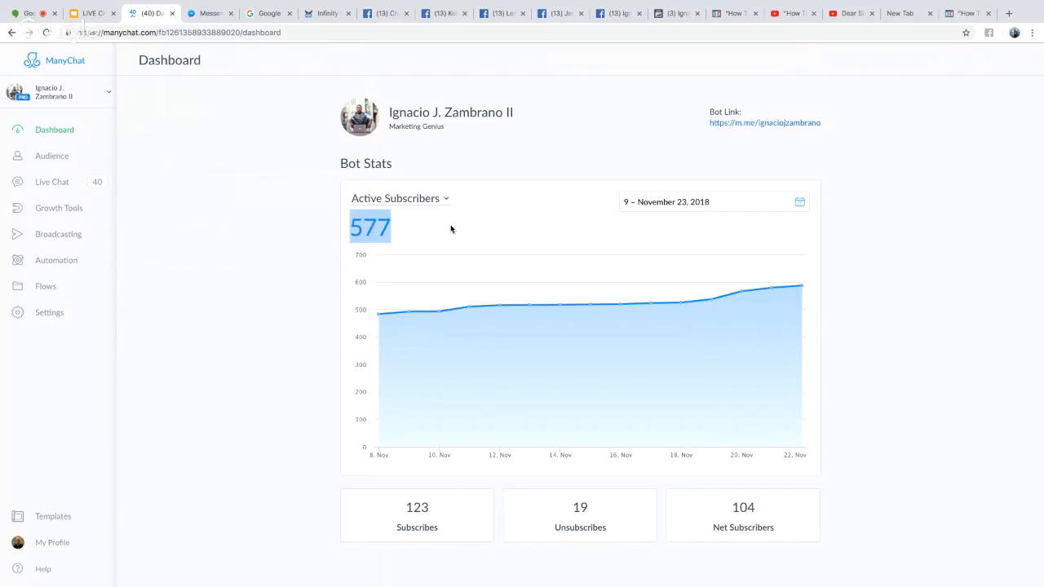
pyautogui.click(315, 220)
pyautogui.moveTo(343, 221); pyautogui.dragTo(389, 228)
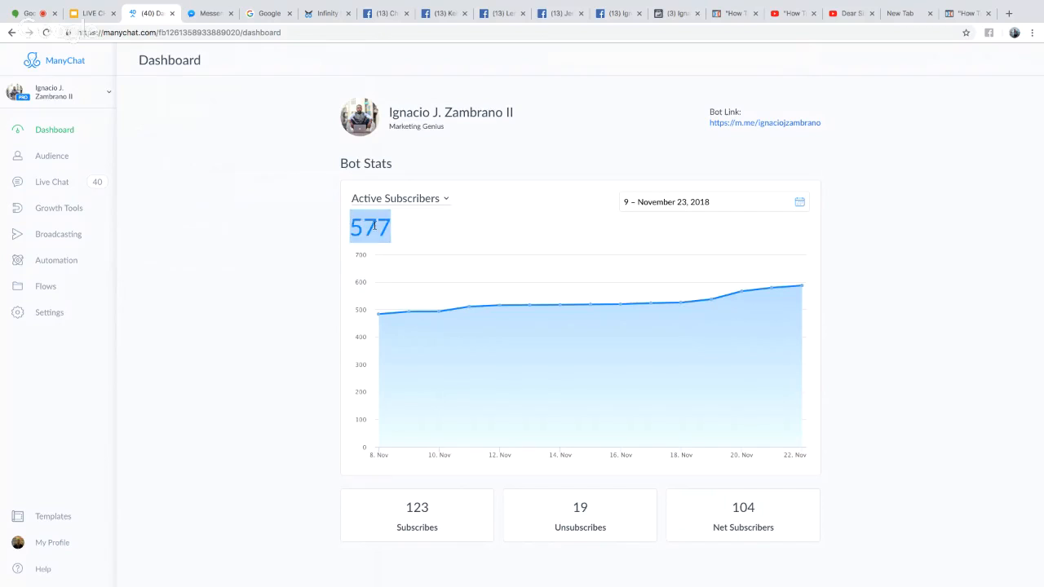
pyautogui.click(317, 233)
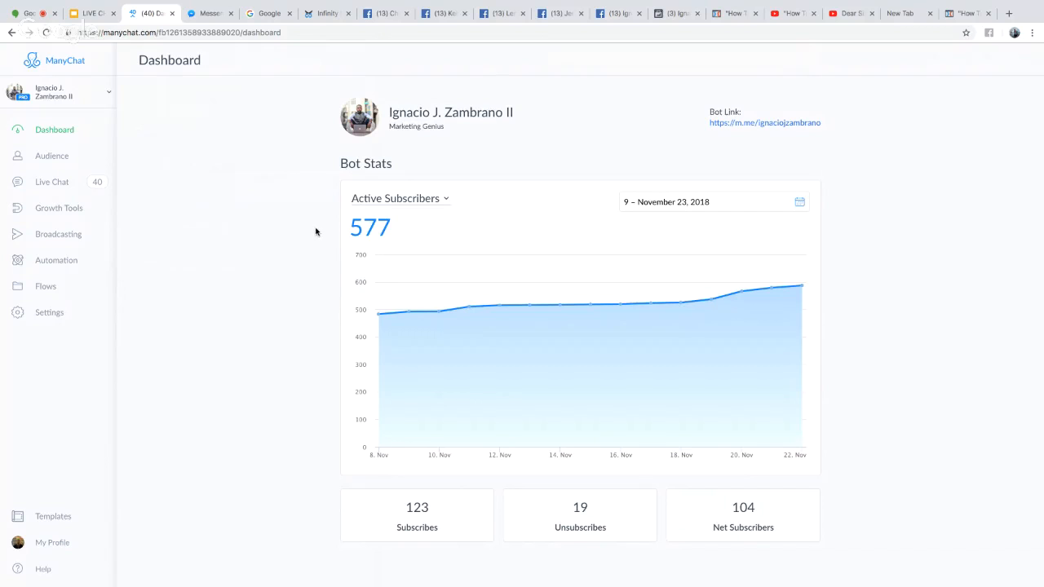
# Step: Switch to the LIVE CHAT BOT EXPERIENCE presentation in Google Slides and select slide 23, HUGE MARKETPLACE IF YOU ACT NOW
pyautogui.click(85, 21)
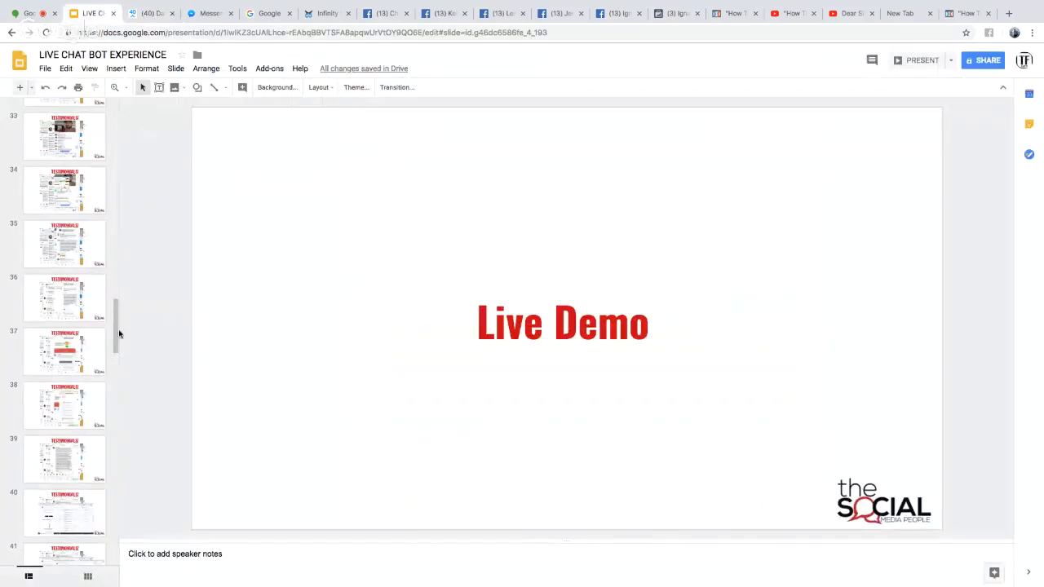
pyautogui.scroll(-1, 117, 330)
pyautogui.scroll(8, 118, 328)
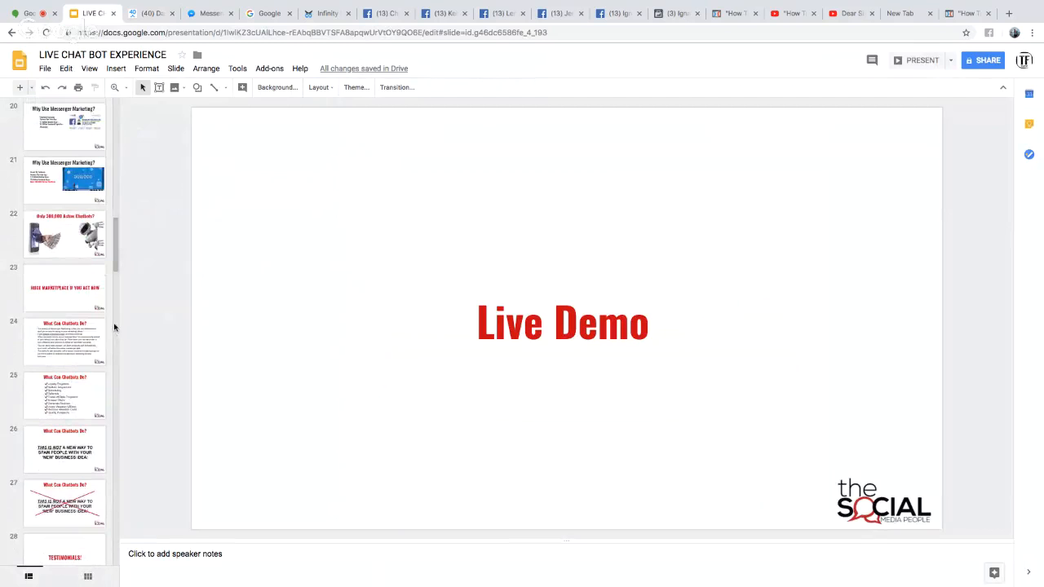
pyautogui.click(74, 297)
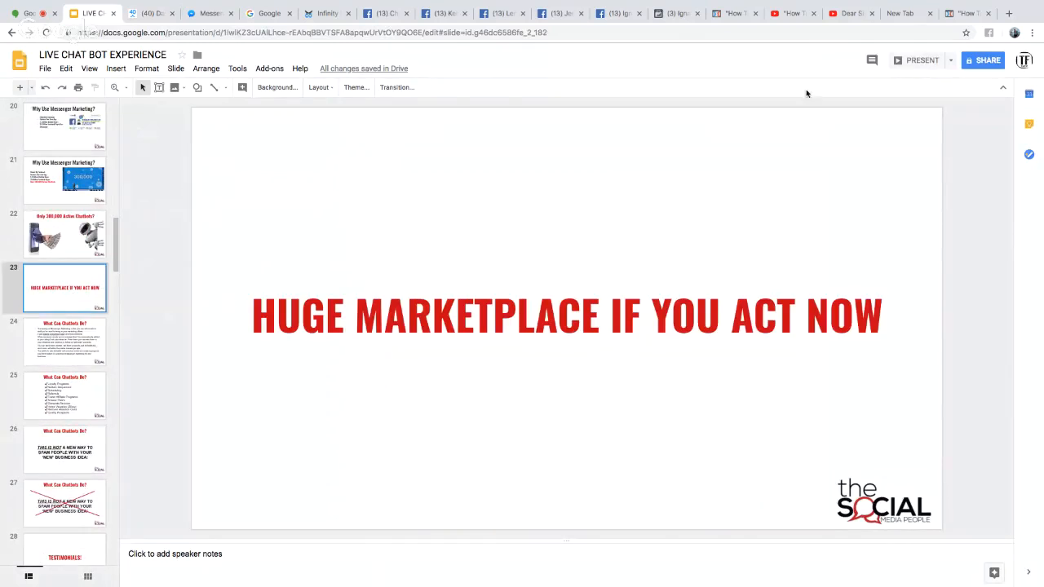